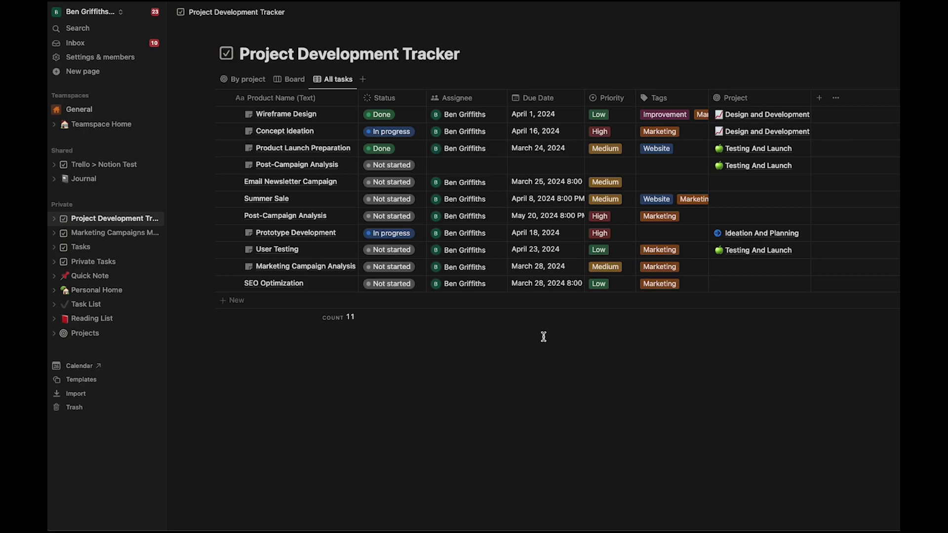
Give the SEO Optimization task a March 31, 2024 due date and Medium priority
click(536, 287)
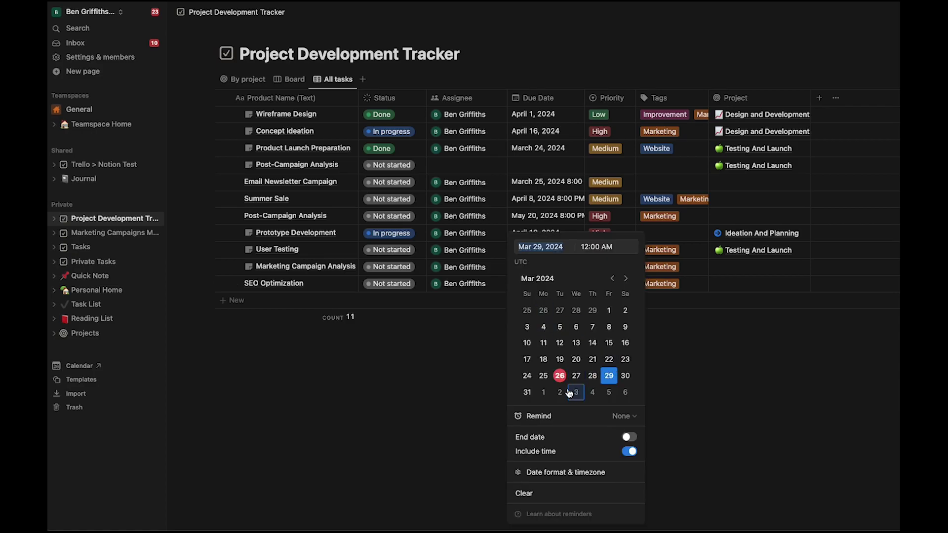
click(545, 393)
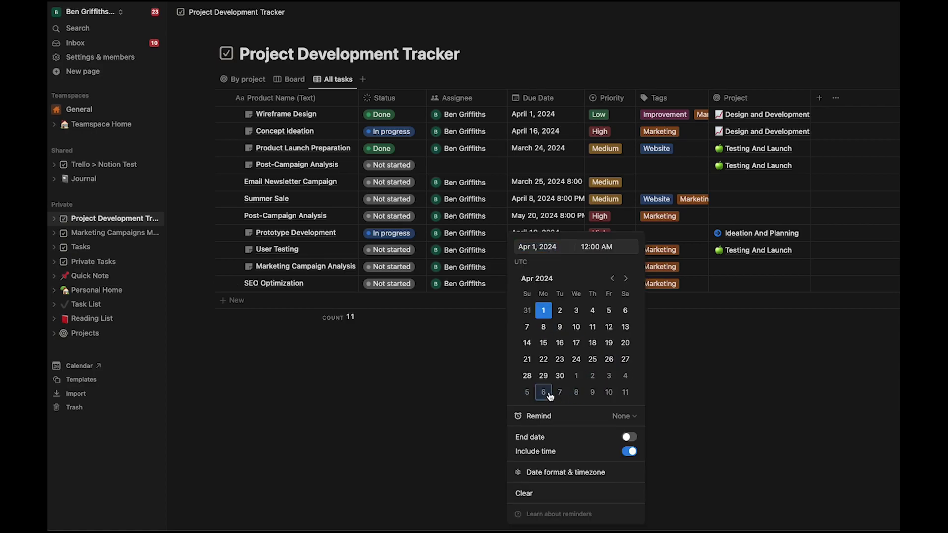
click(709, 354)
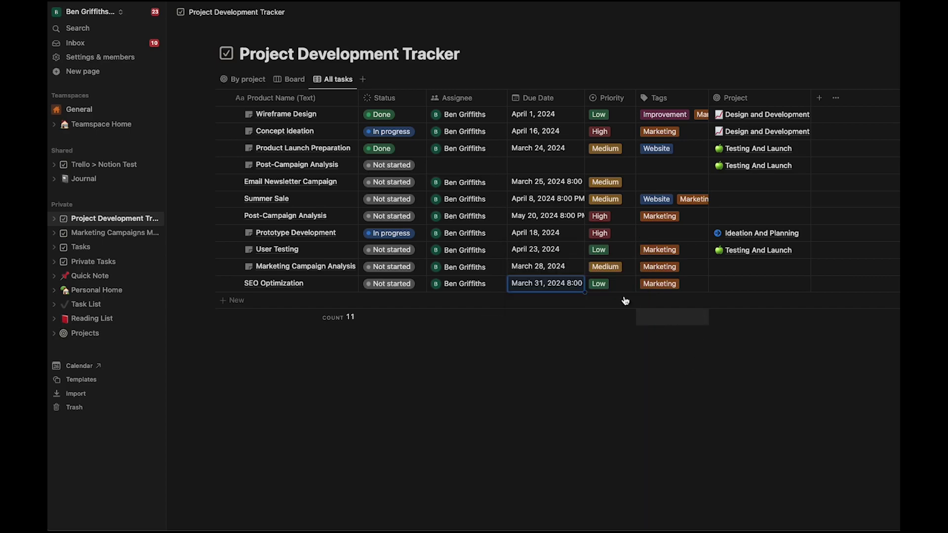
click(606, 285)
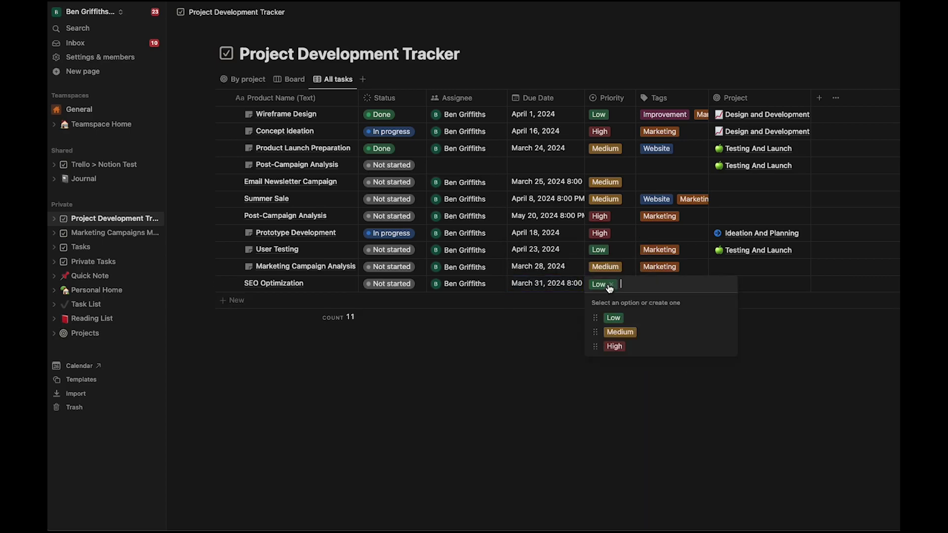
click(621, 332)
click(623, 335)
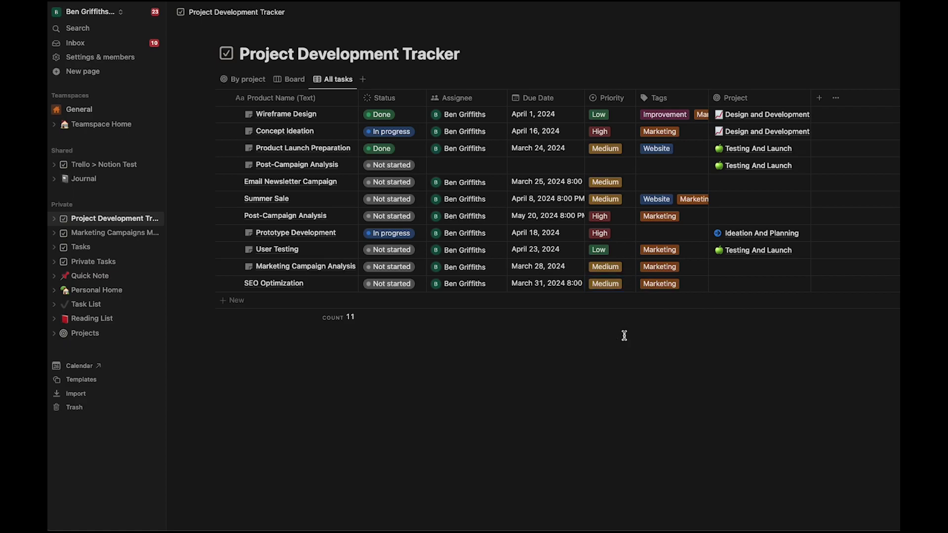
click(125, 239)
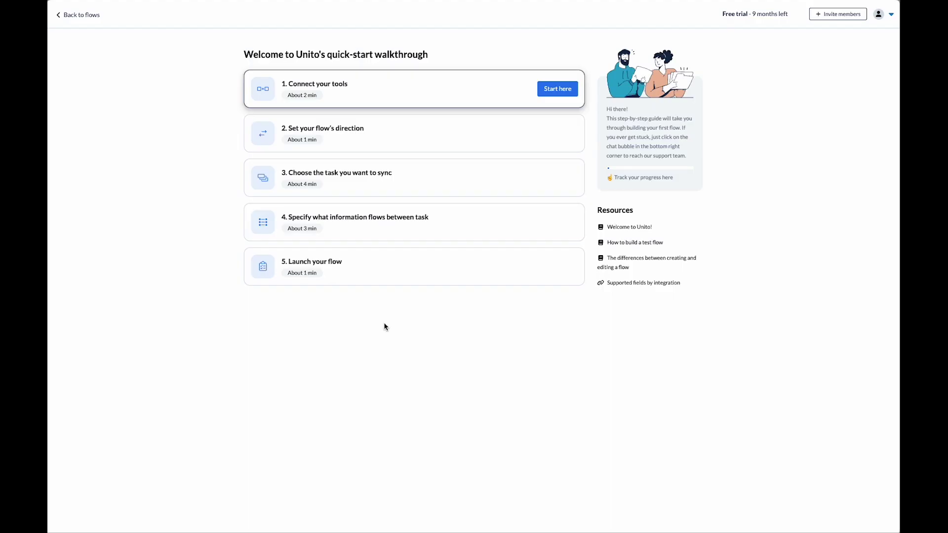
Start the flow with Notion as the first tool and bring up its account choices
click(552, 92)
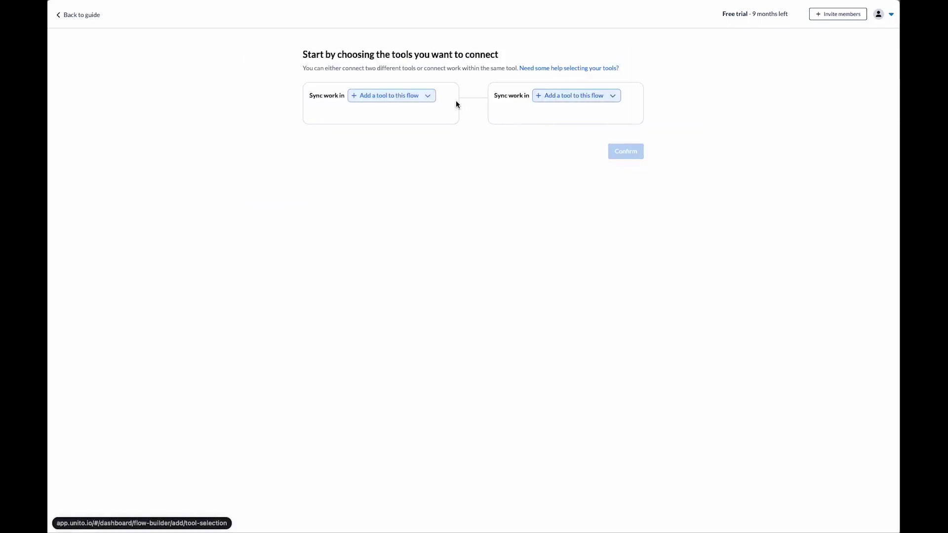
click(420, 96)
text(notion)
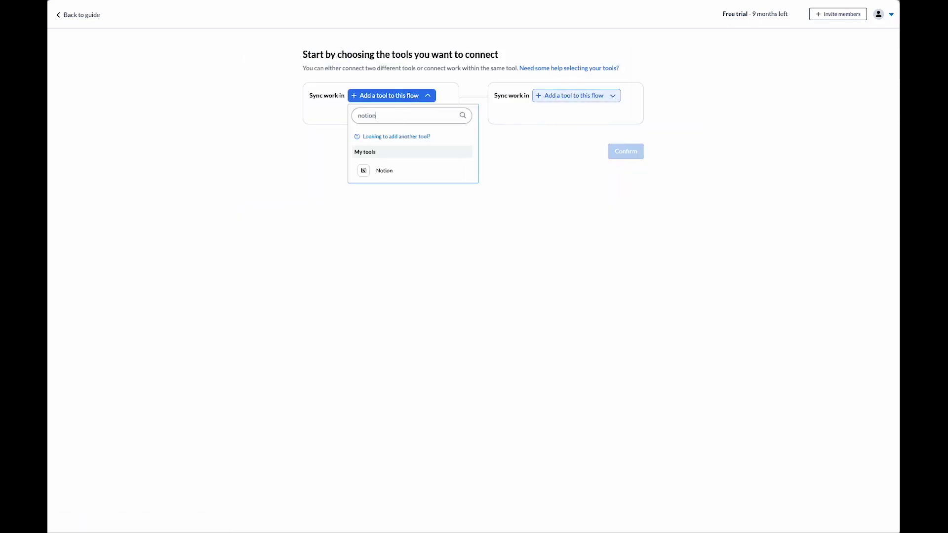
click(390, 171)
click(423, 114)
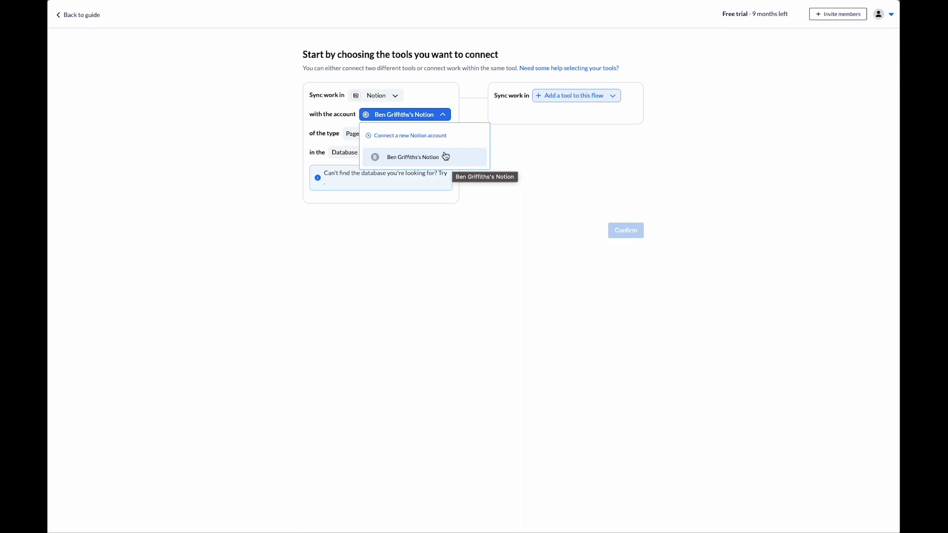
Connect a new Notion account in the personal workspace, sharing Project Development Tracker and Marketing Campaigns Management
click(439, 140)
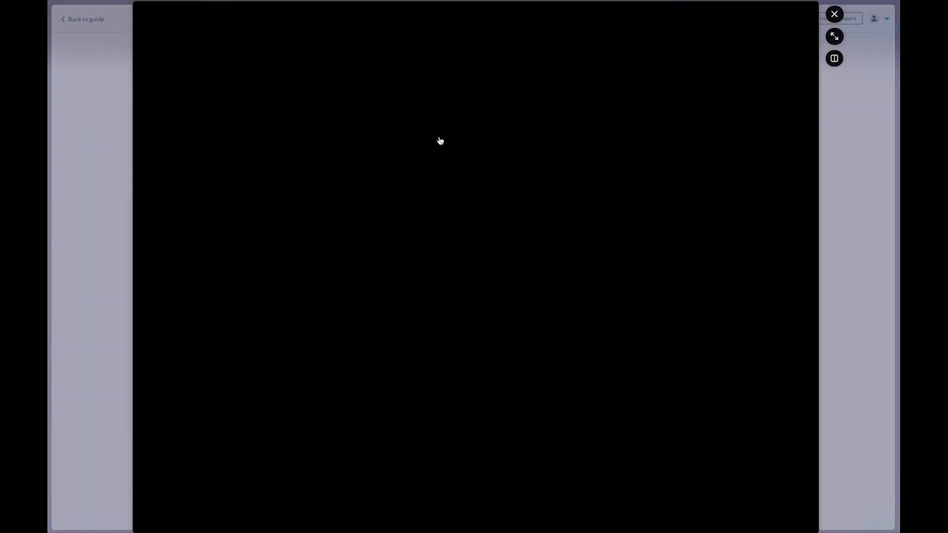
click(472, 251)
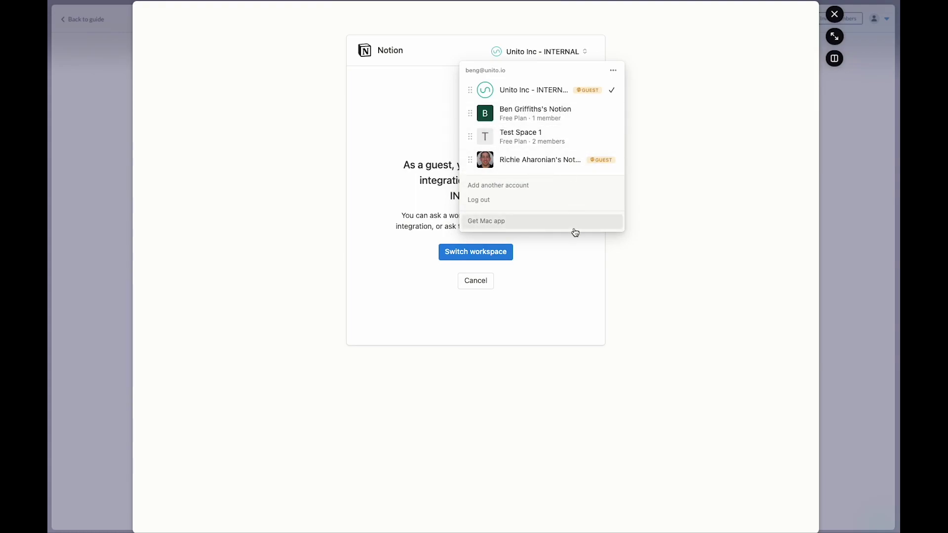
click(576, 250)
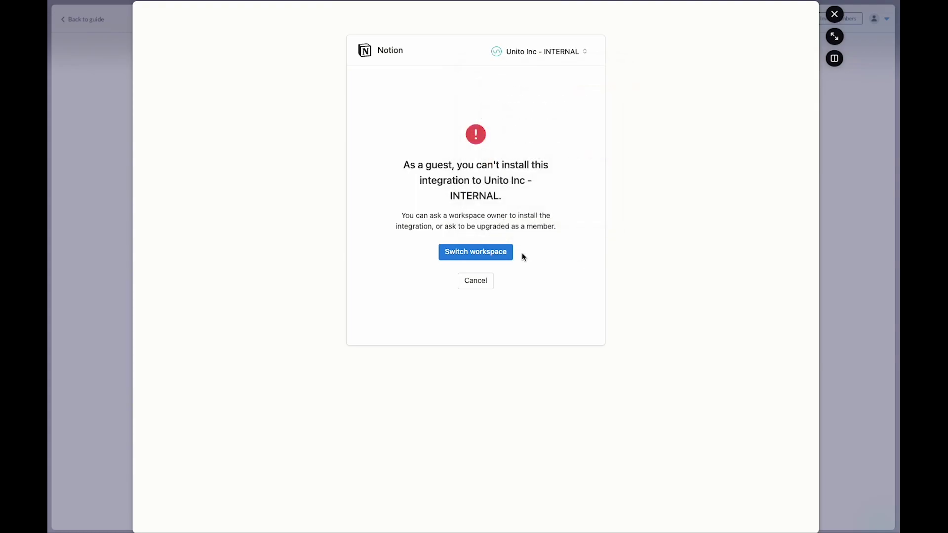
click(483, 252)
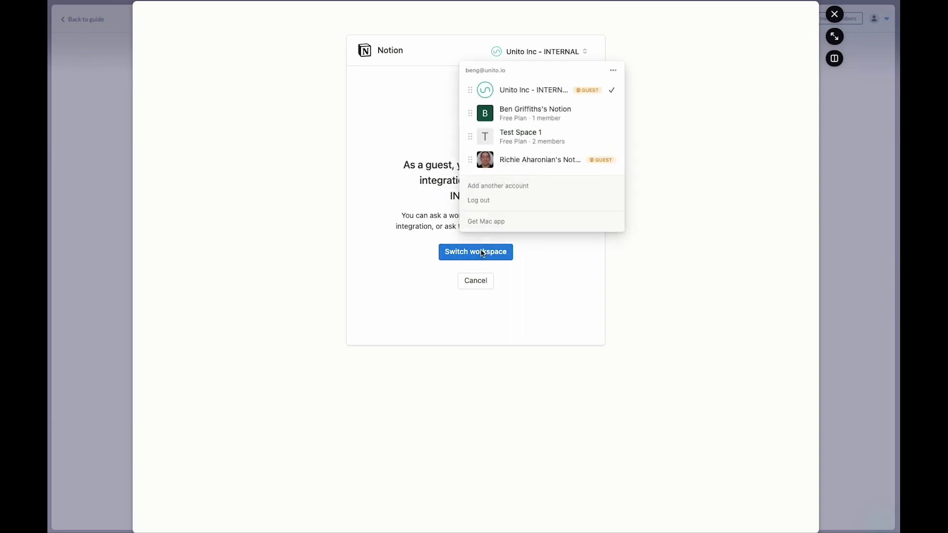
click(554, 116)
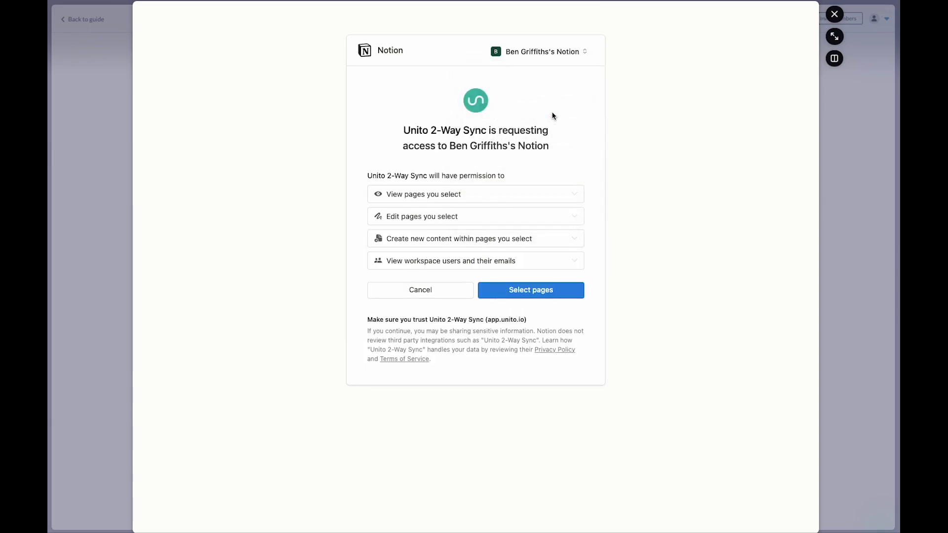
click(507, 295)
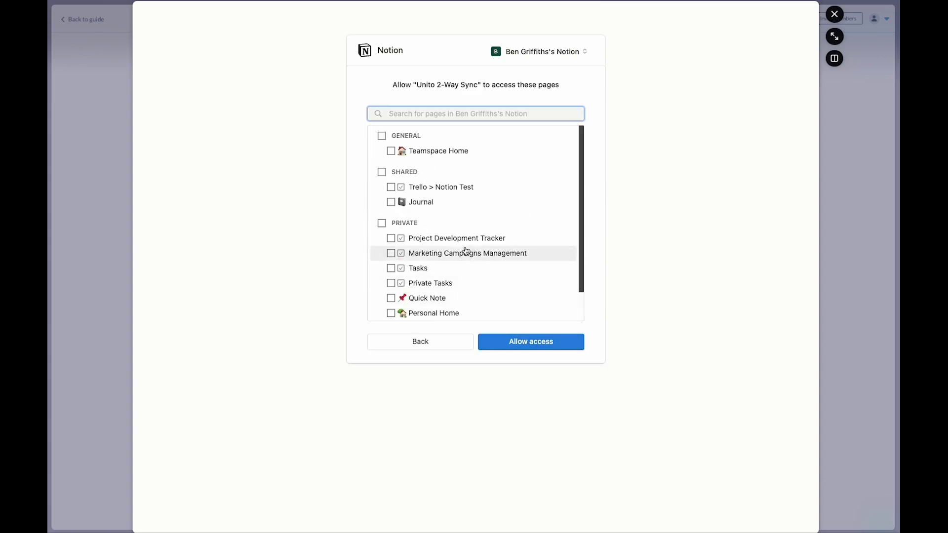
click(391, 239)
click(391, 254)
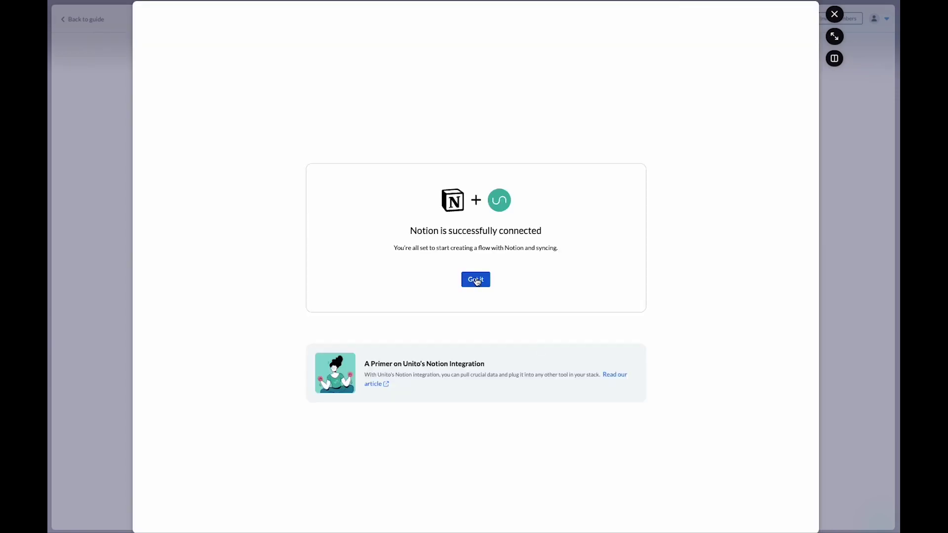
Use the new Notion account with Marketing Campaigns Management as the first database
click(476, 280)
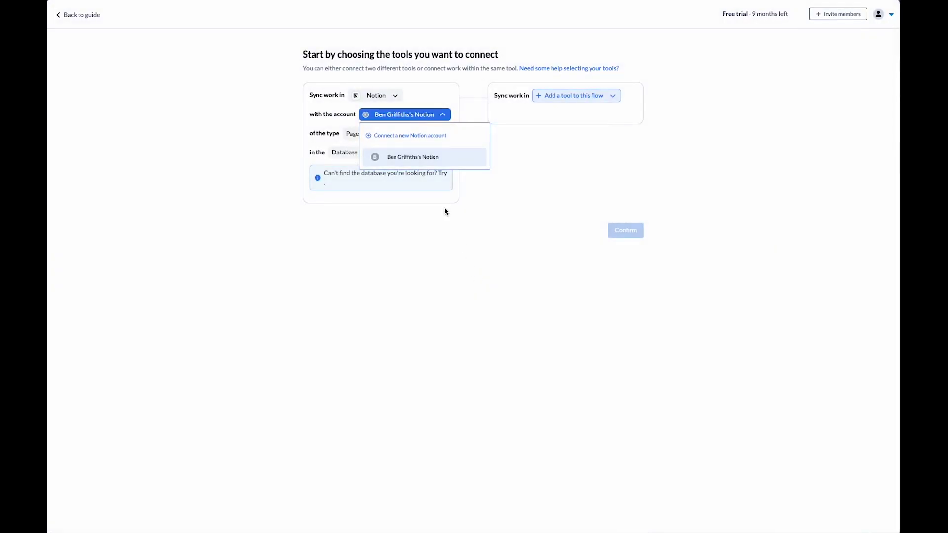
click(431, 160)
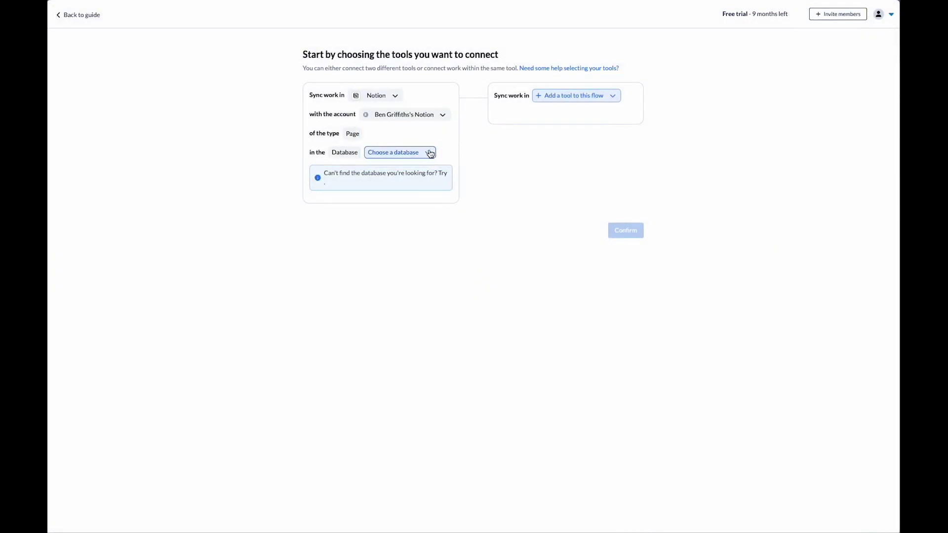
click(430, 154)
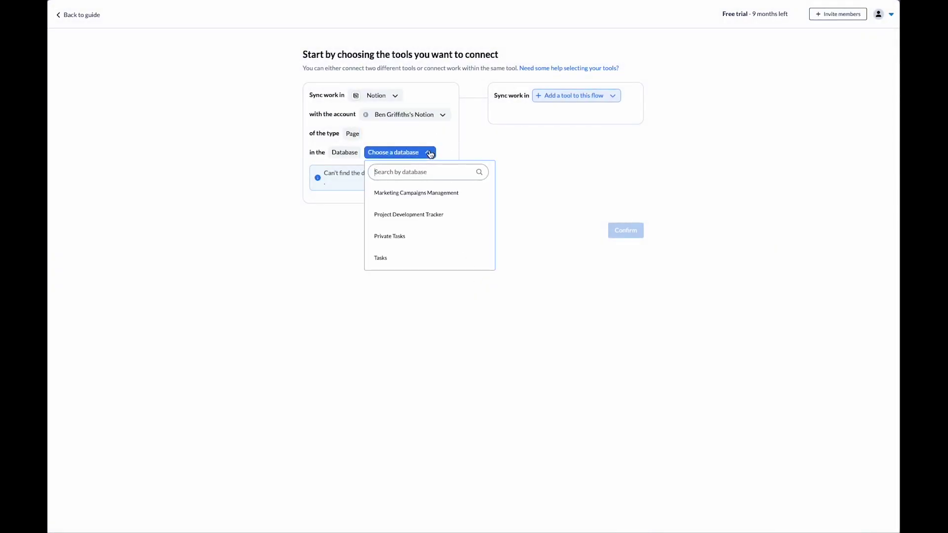
click(463, 195)
Add Notion's Project Development Tracker as the second side and confirm a two-way flow
click(562, 96)
text(noti)
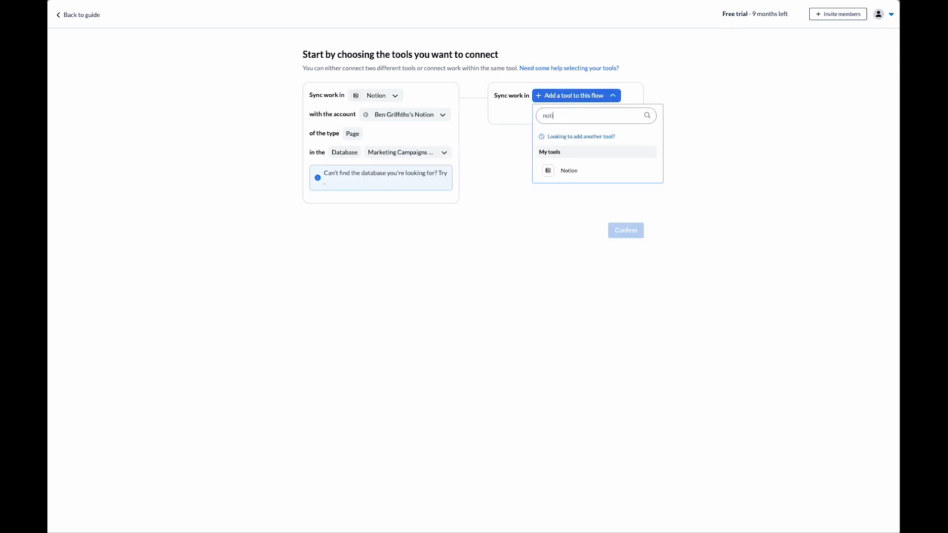
text(on)
click(568, 170)
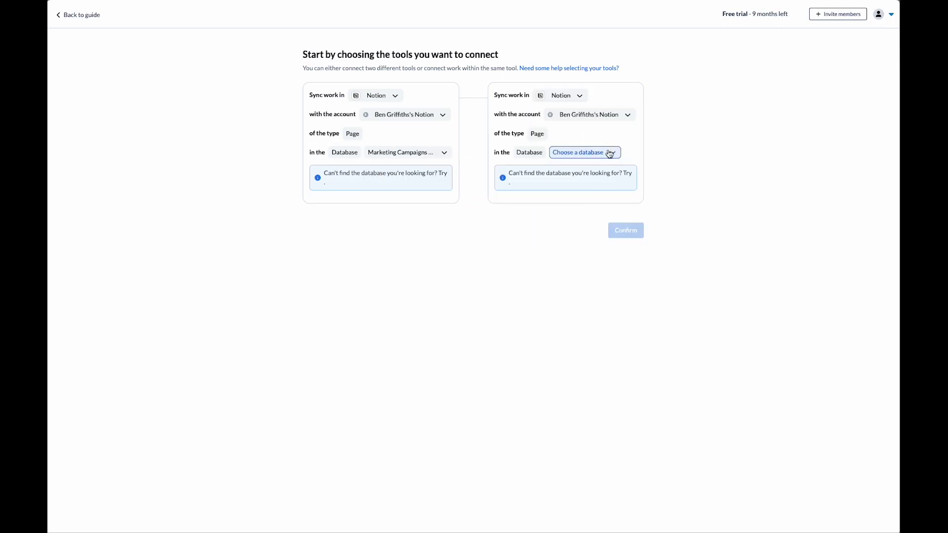
click(609, 153)
click(614, 214)
click(627, 232)
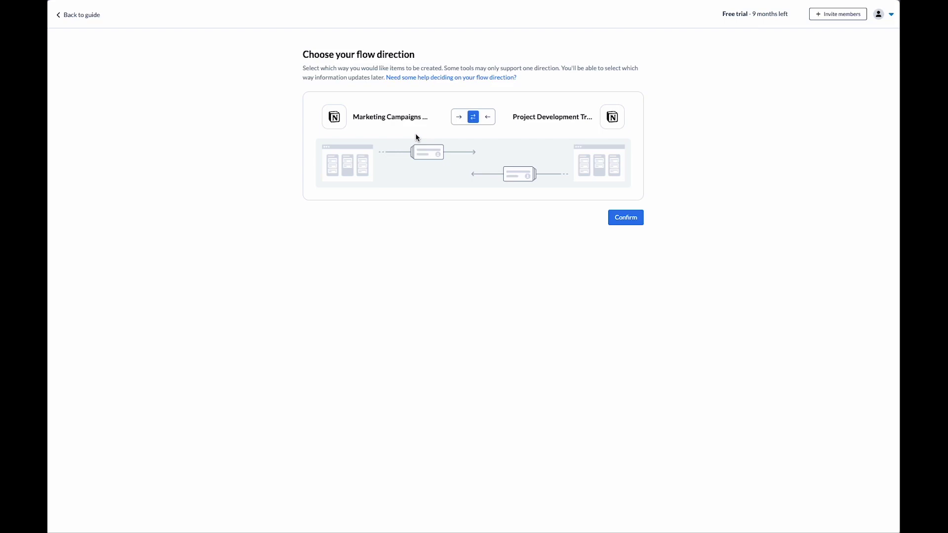
click(628, 217)
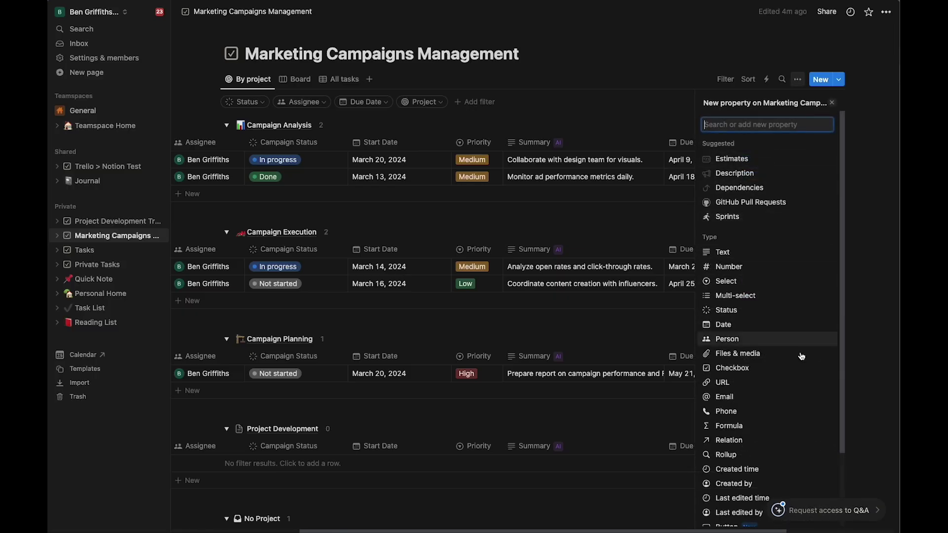
Add a Last edited time property to the Marketing Campaigns Management database
click(760, 498)
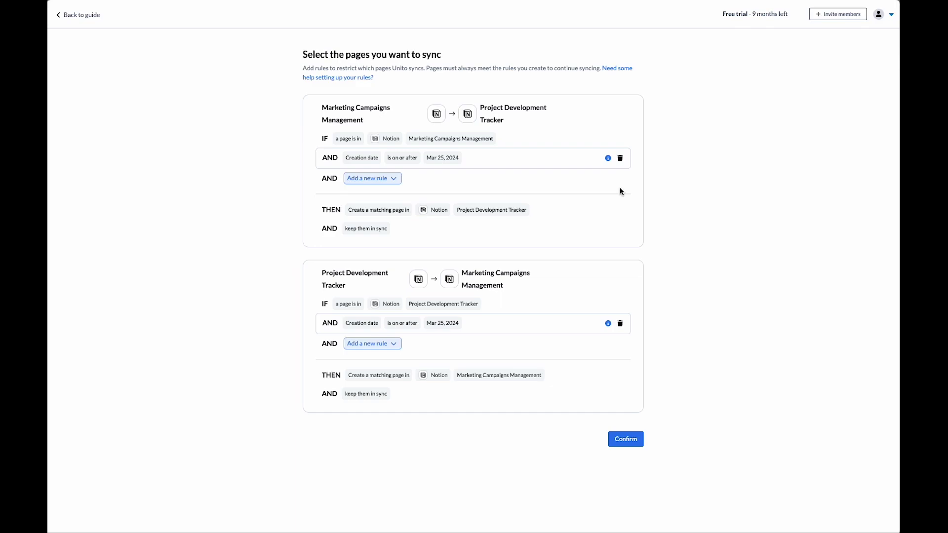
Replace the creation-date rules and sync Marketing Campaigns Management pages only when tagged Project Development
click(621, 159)
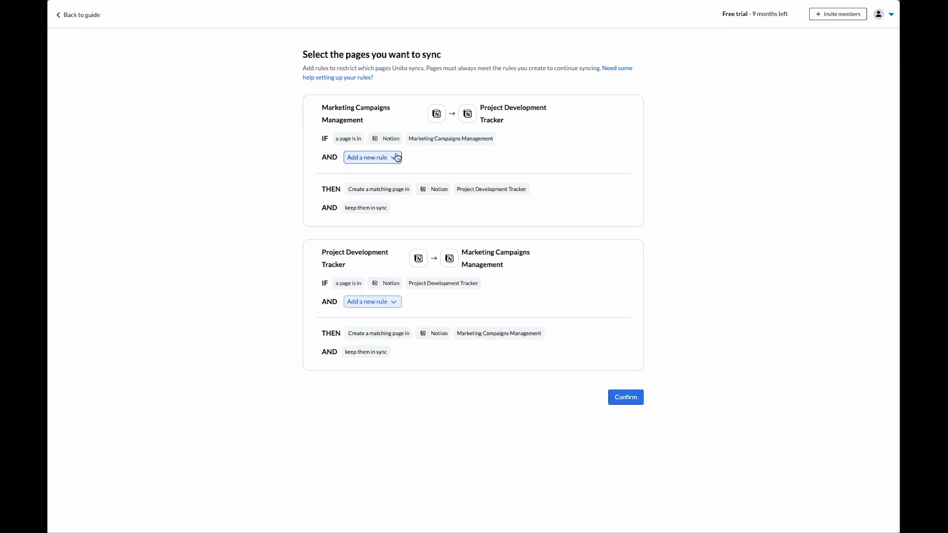
click(396, 157)
scroll(397, 252, down, 2)
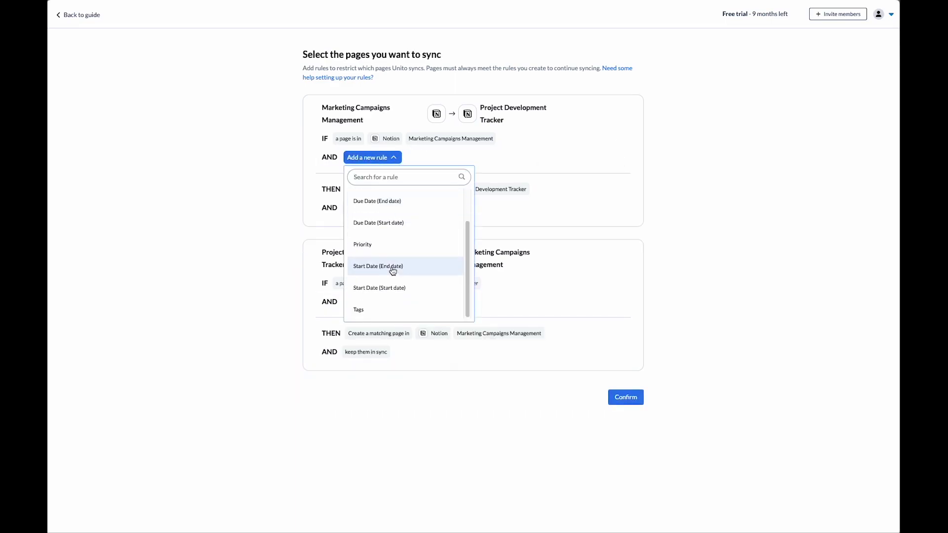
click(384, 310)
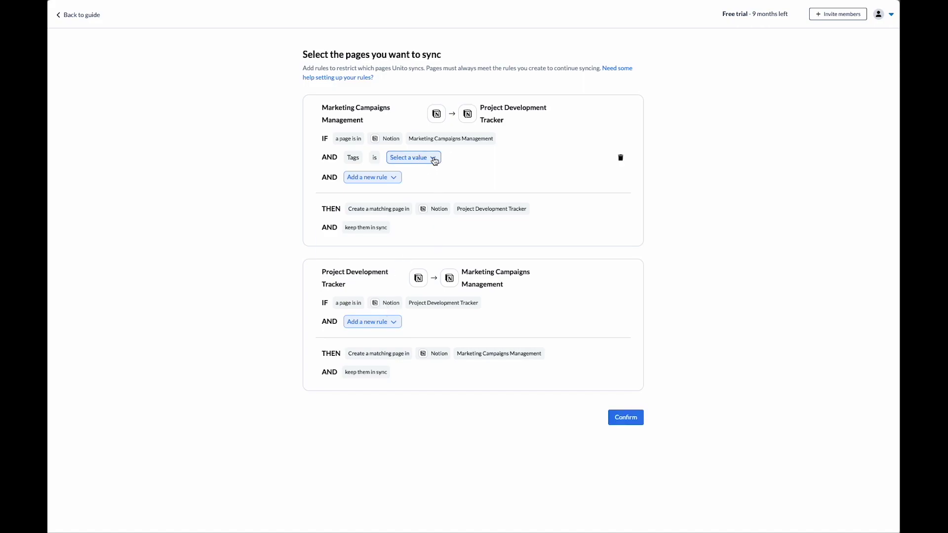
click(434, 160)
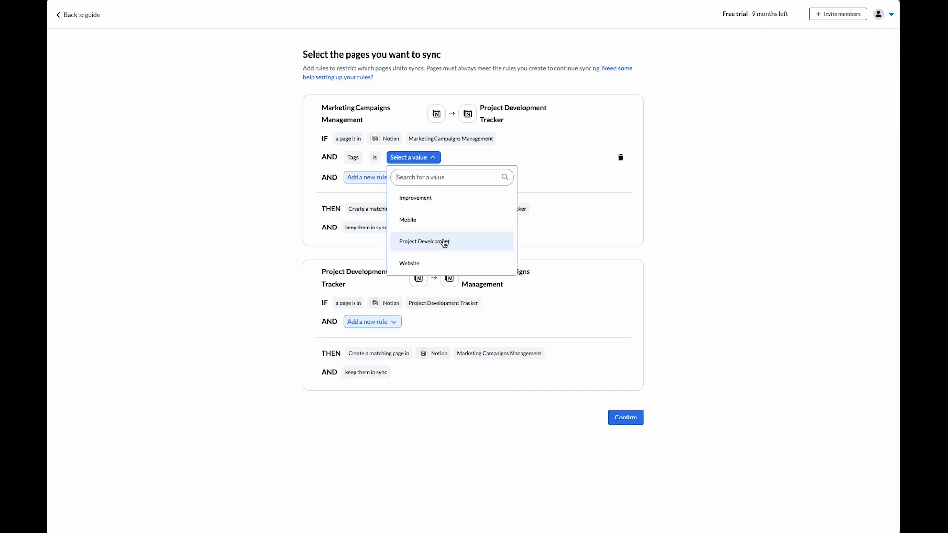
click(444, 242)
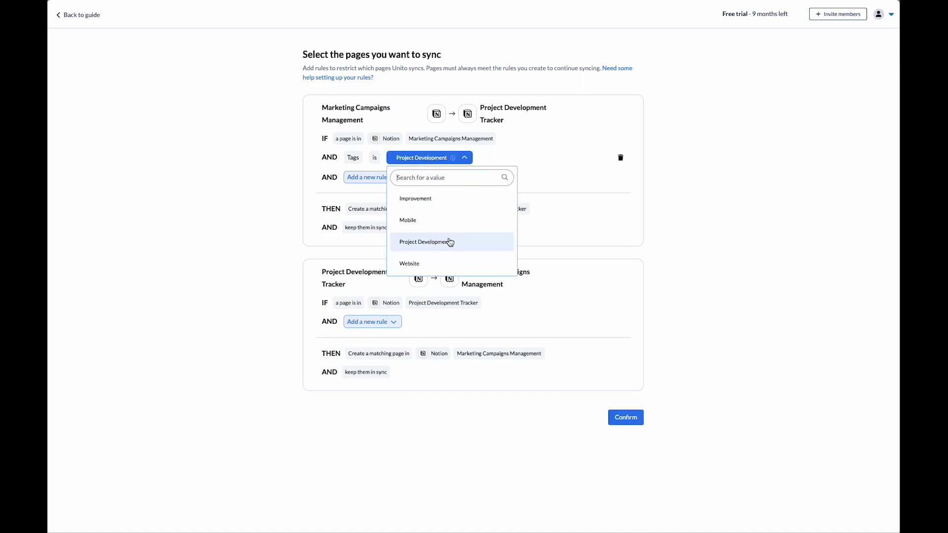
click(636, 208)
Sync Project Development Tracker pages back only when tagged Marketing
click(393, 322)
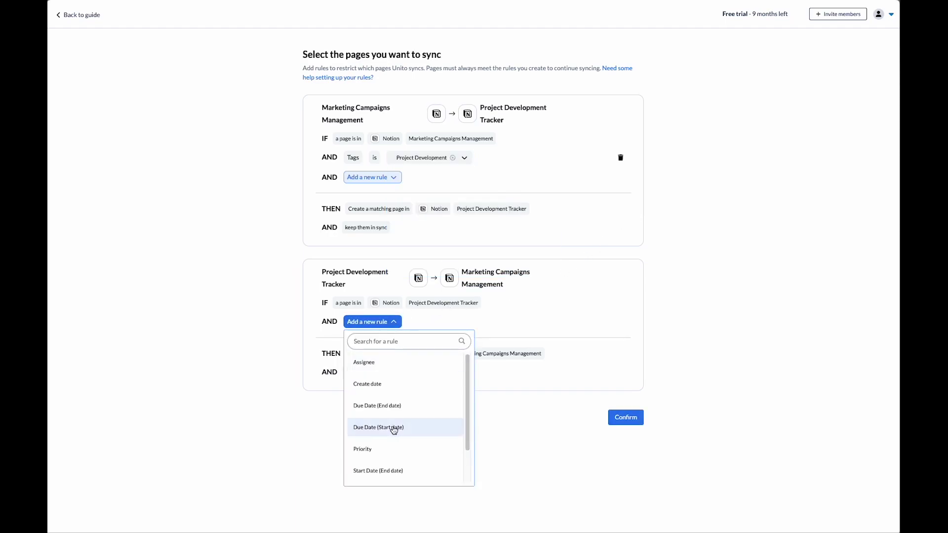
scroll(393, 430, down, 3)
click(377, 472)
click(431, 323)
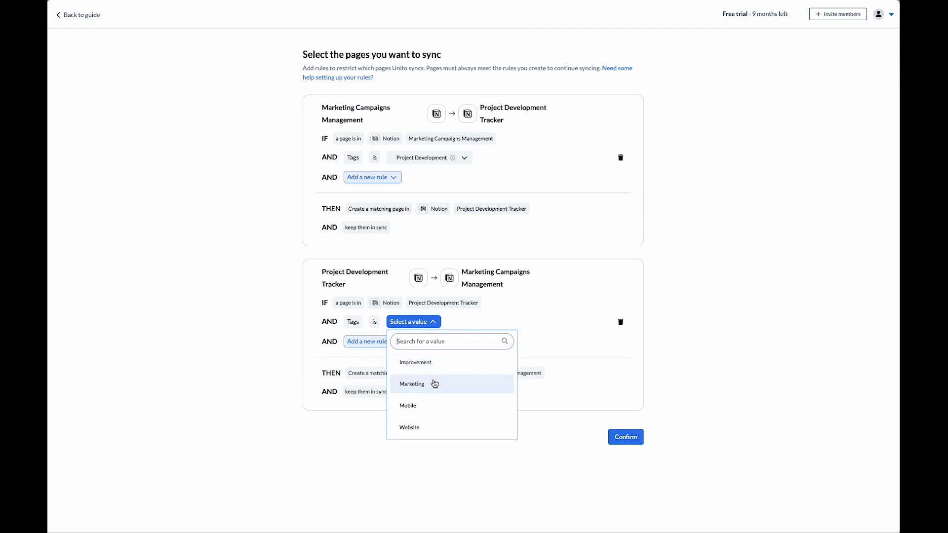
click(434, 383)
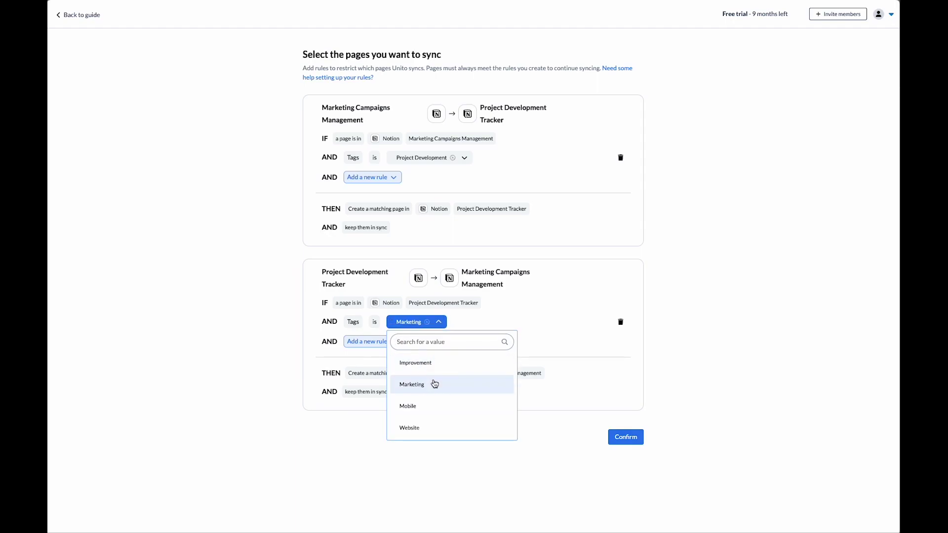
click(565, 315)
Confirm the sync rules and auto-map fields, pairing 8 of 15 two-way
click(623, 438)
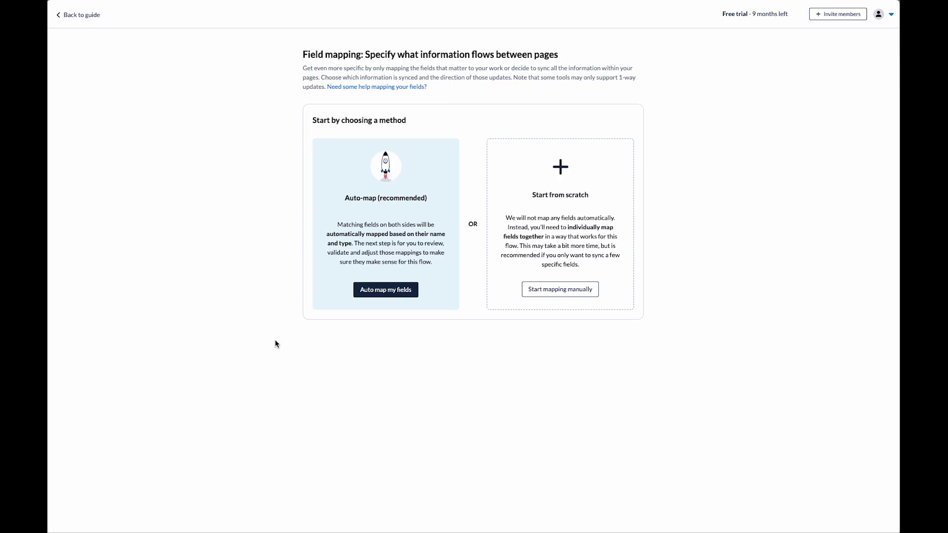
click(393, 294)
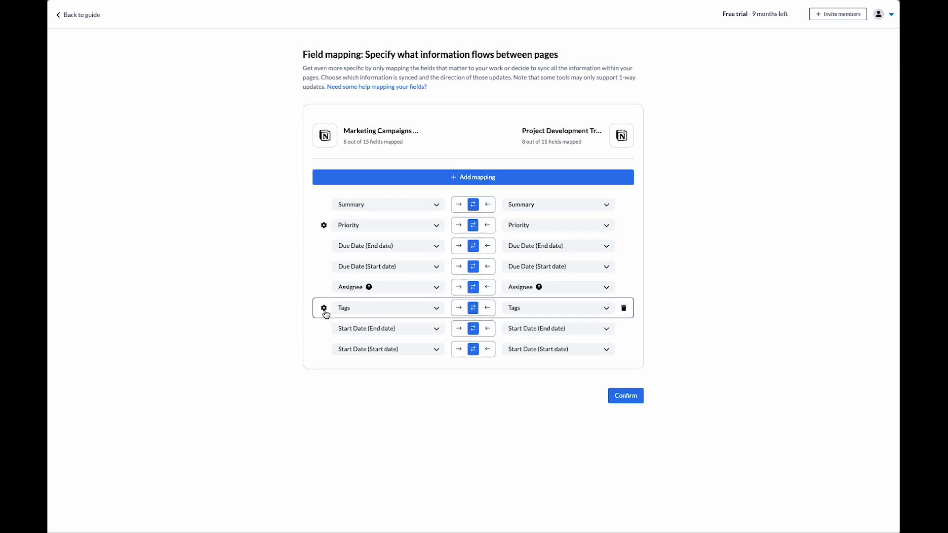
Add a Tags value pairing mapping Project Development to Marketing
click(324, 308)
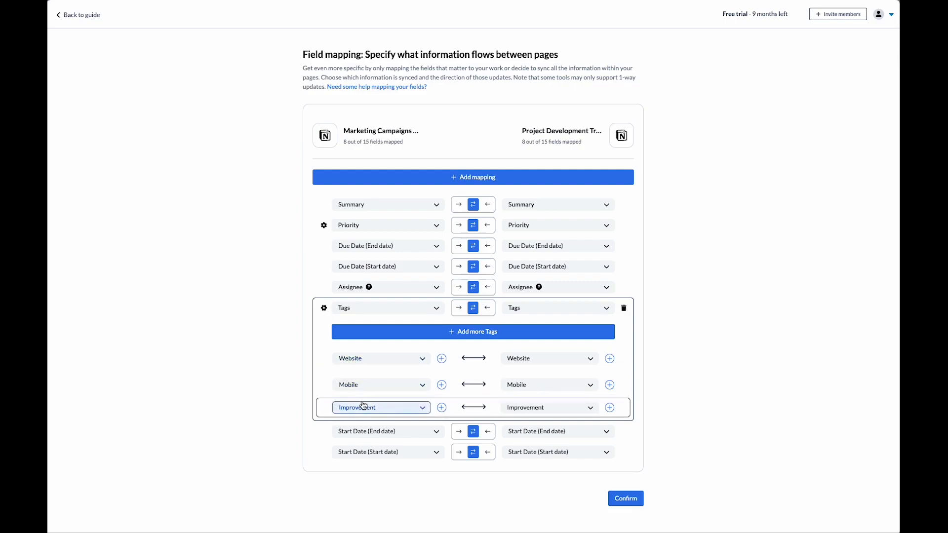
click(387, 331)
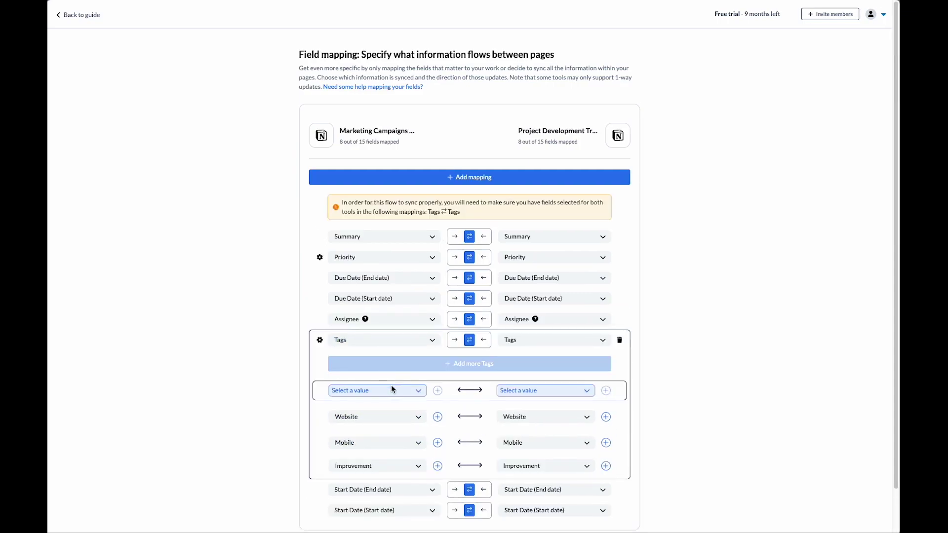
click(393, 391)
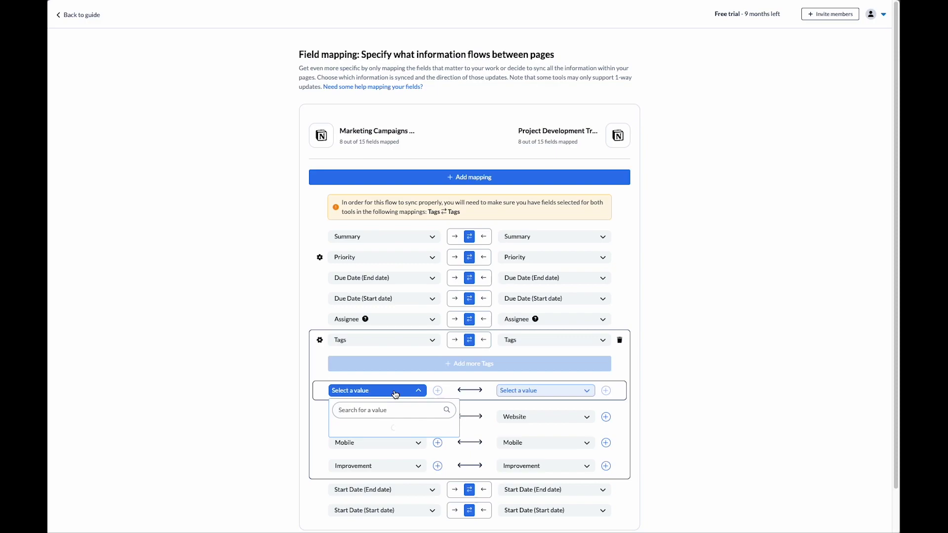
text(pro)
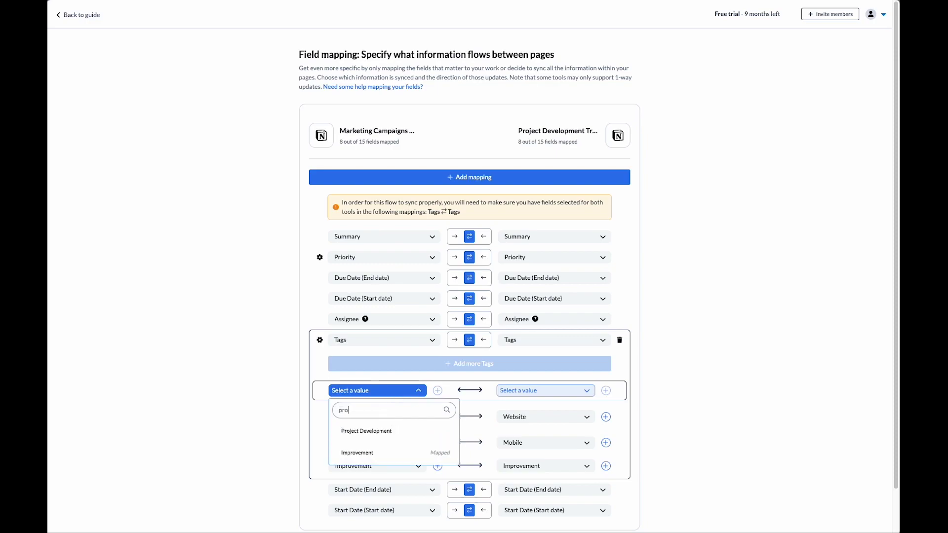
click(387, 430)
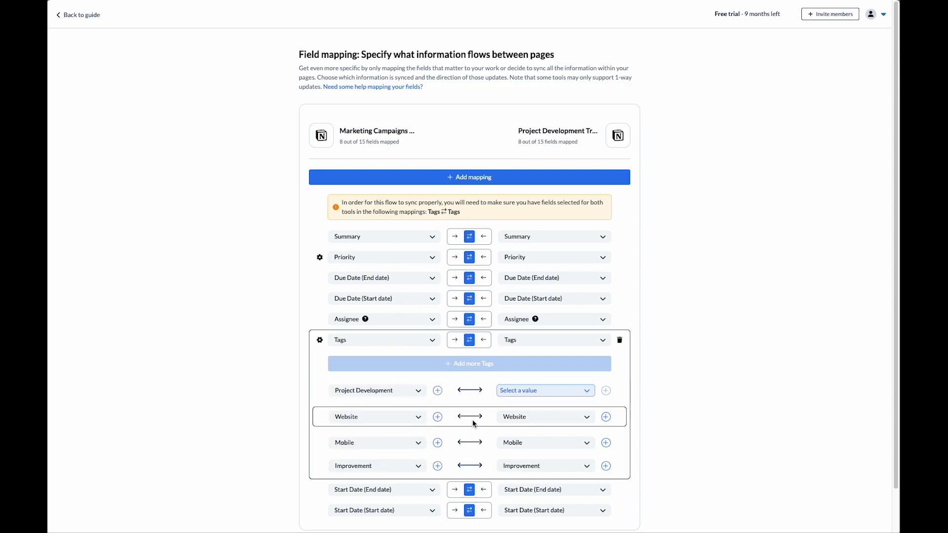
click(554, 393)
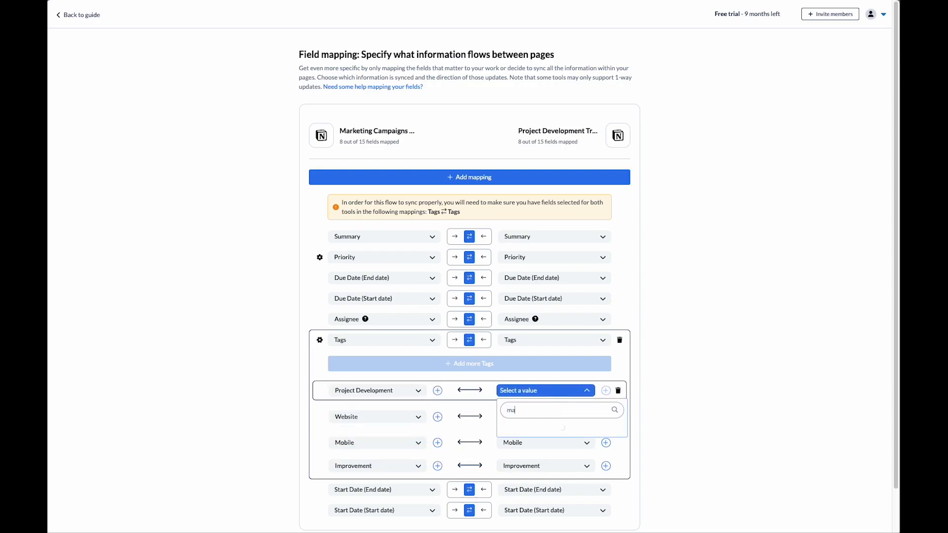
text(rket)
click(549, 429)
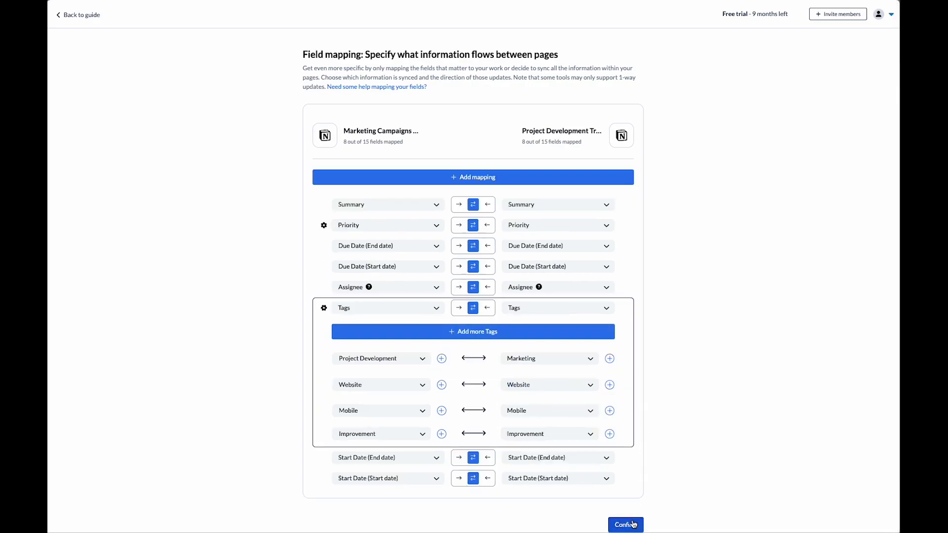
Confirm the field mappings and proceed to the flow launch dialog
click(633, 524)
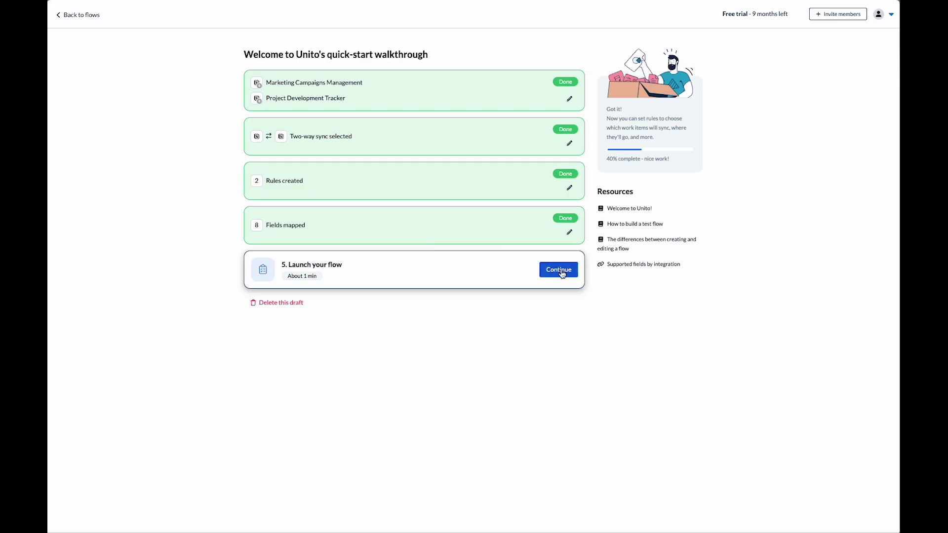
click(559, 269)
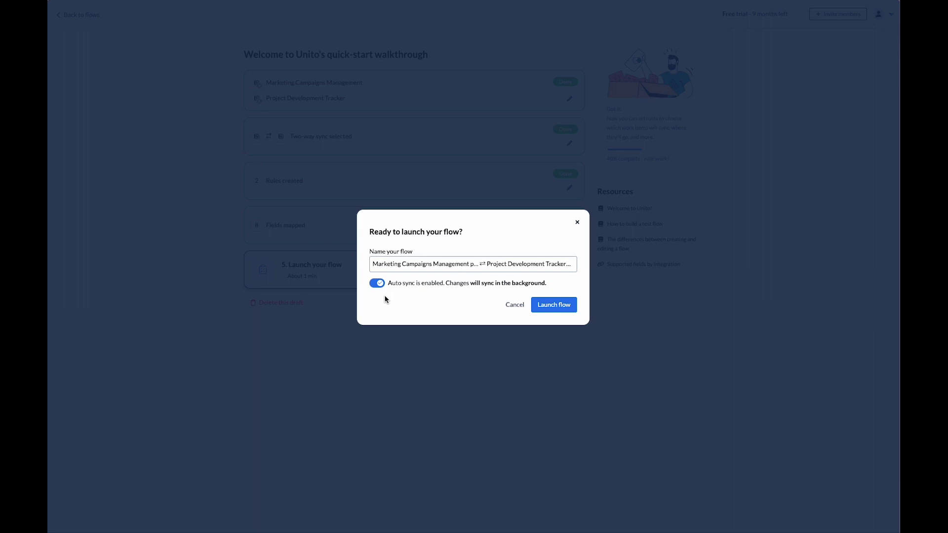
Launch the flow with auto sync, then check Project Development Tracker and Marketing Campaigns Management
click(546, 306)
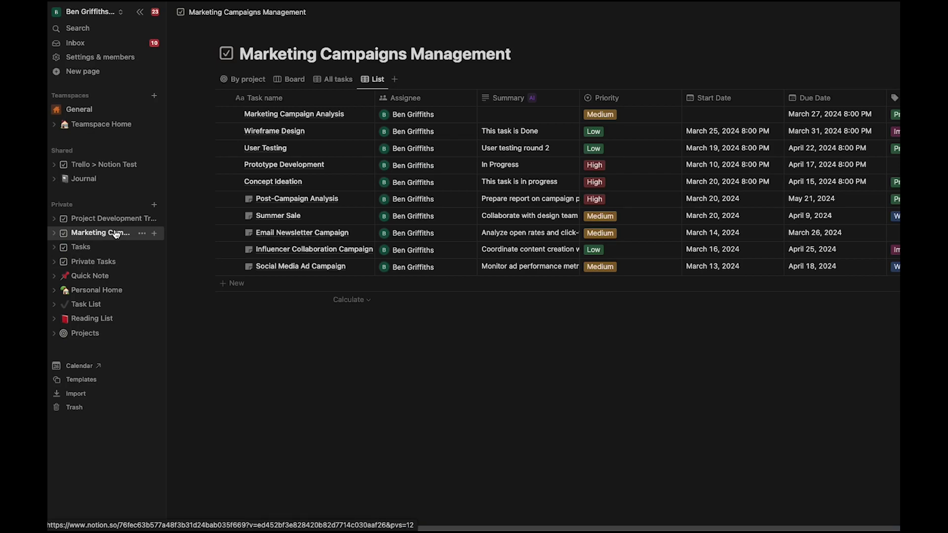
click(113, 221)
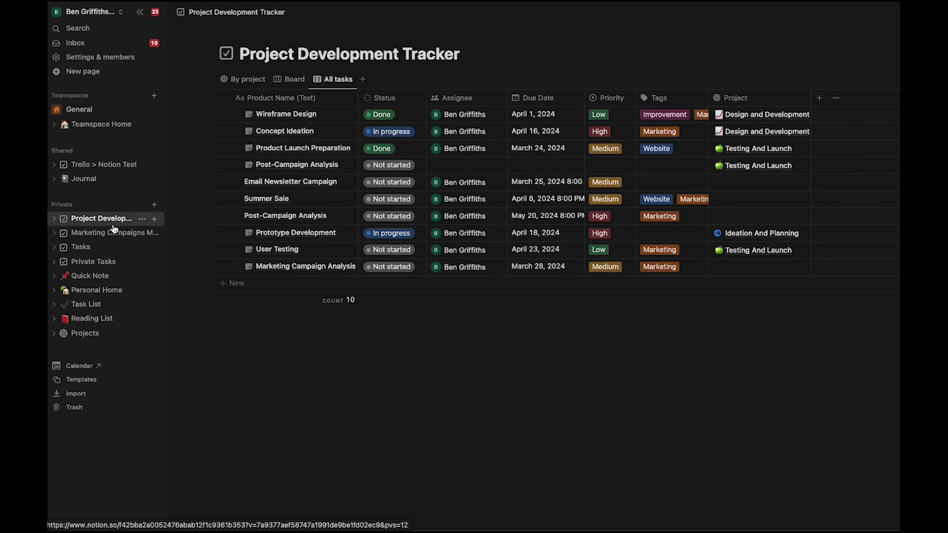
click(115, 235)
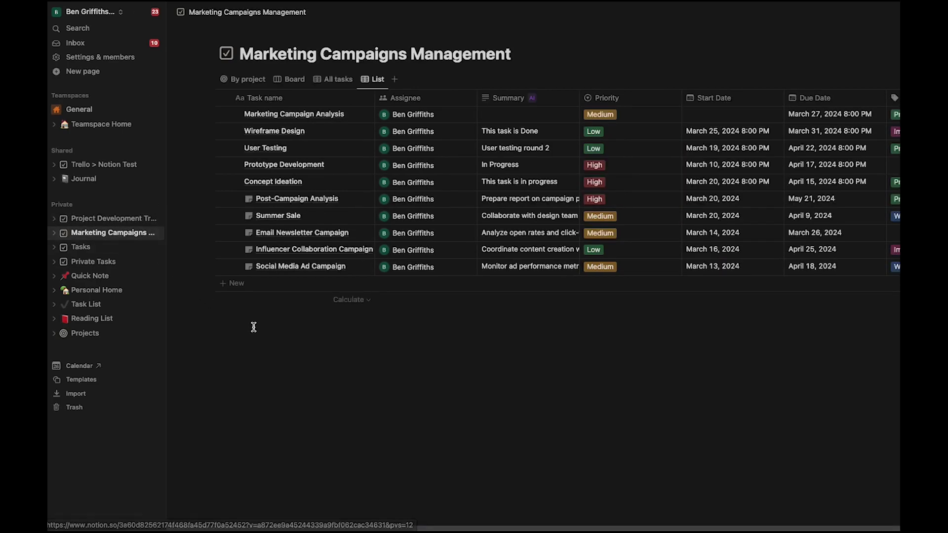
Add a task row named 'SEO Optimization', assign it to the workspace member, and paste its keyword-research summary
click(260, 286)
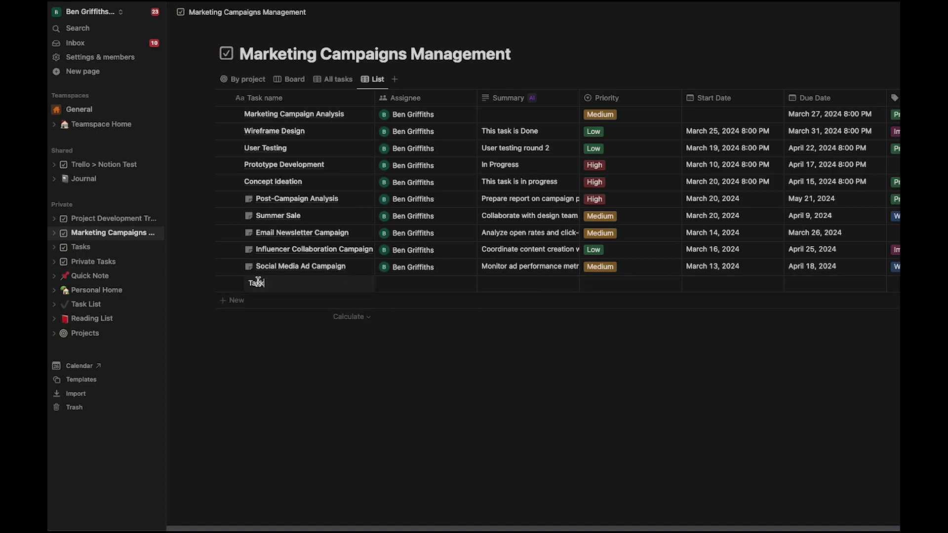
text(SEO Optimization)
click(416, 290)
click(416, 290)
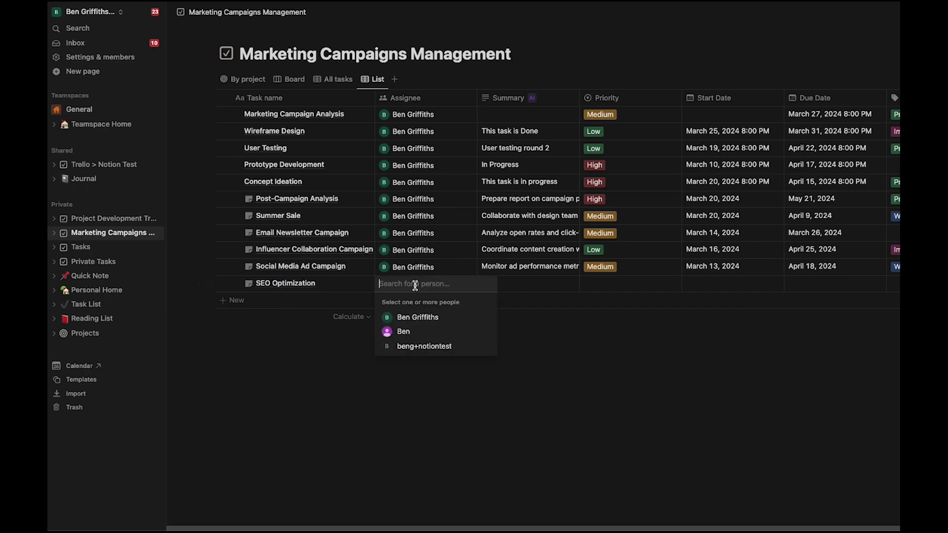
click(410, 320)
click(504, 282)
click(504, 283)
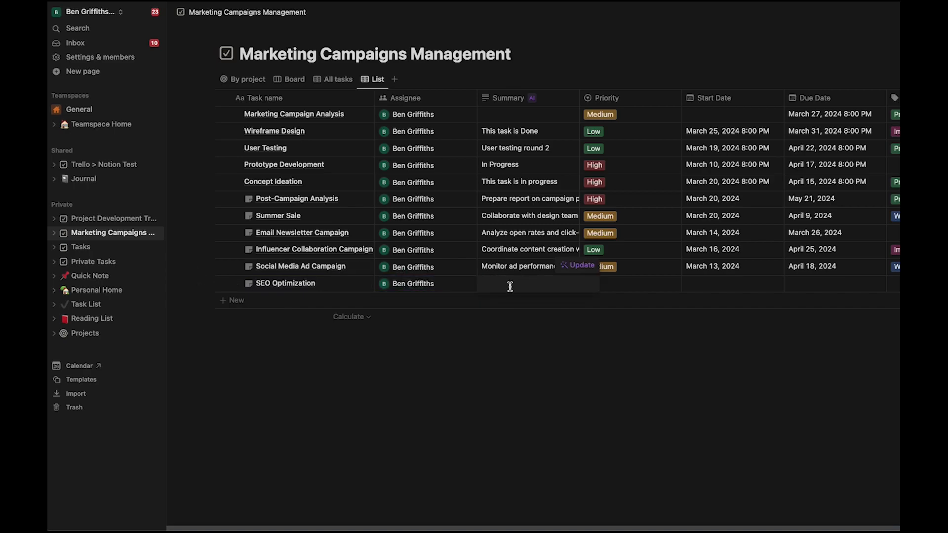
text(Conduct keyword research, optimize website content, and track search engine rankings.)
key(Escape)
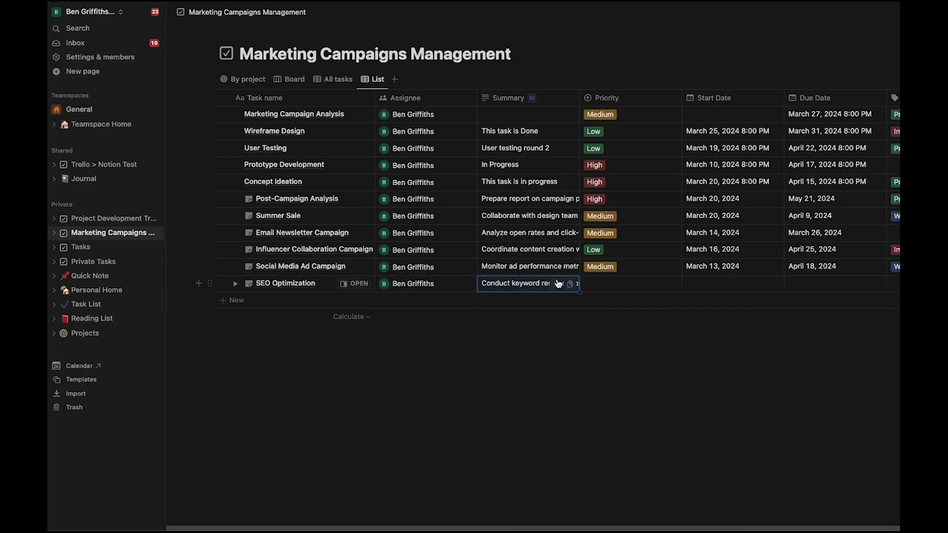
Give SEO Optimization Low priority, start date March 27, due date March 29, 2024, and a tag
click(625, 285)
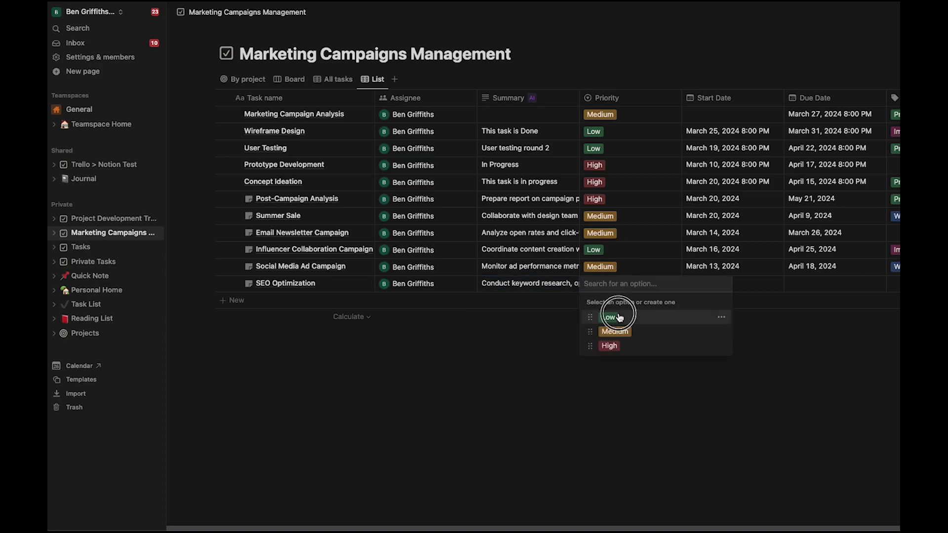
click(598, 317)
click(726, 285)
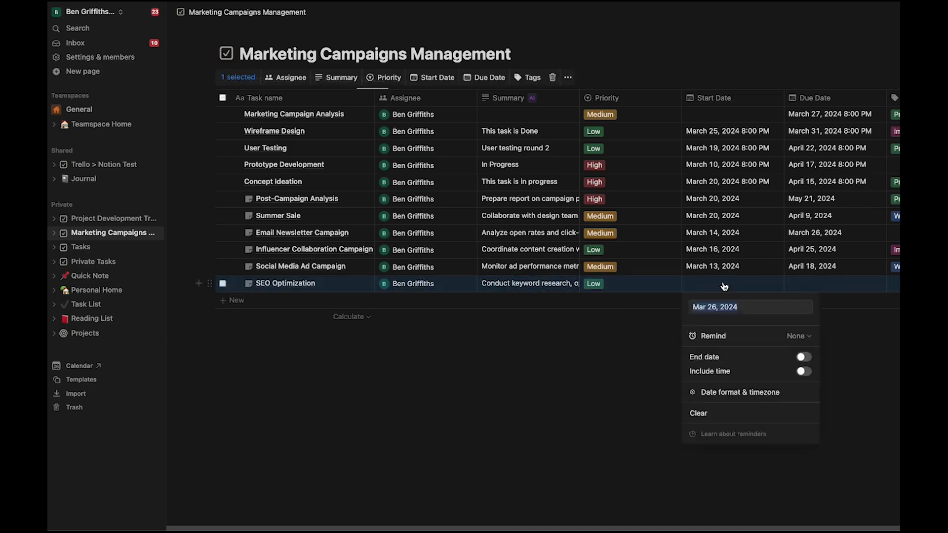
click(750, 143)
click(839, 283)
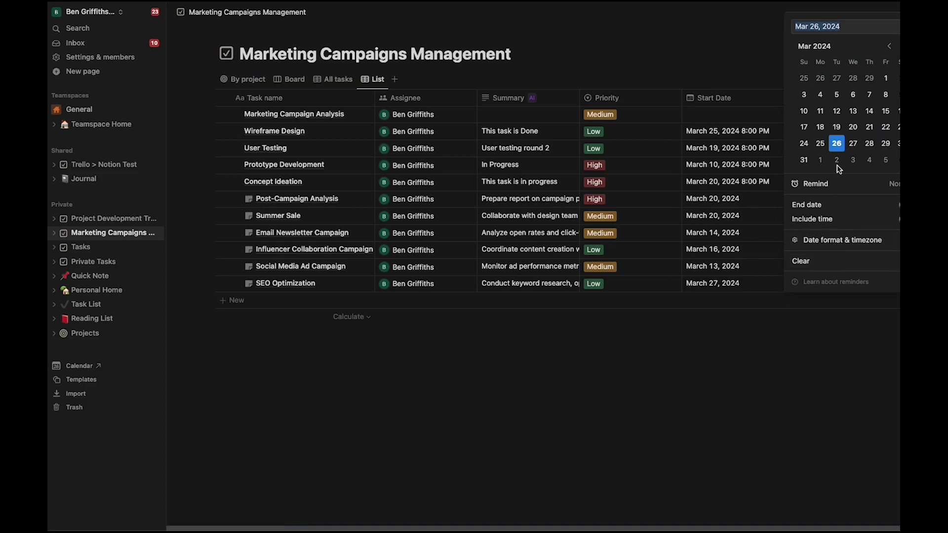
click(885, 143)
key(Escape)
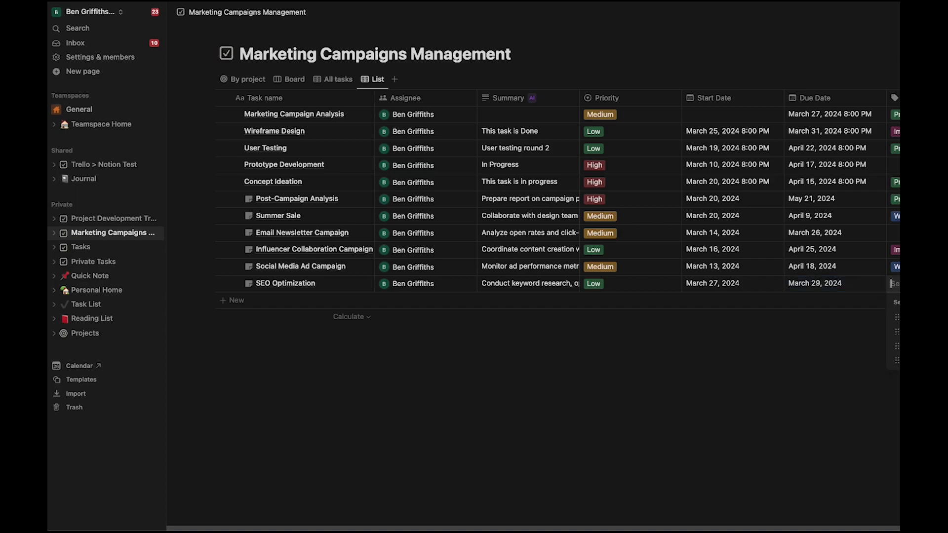
click(894, 283)
click(897, 318)
key(Escape)
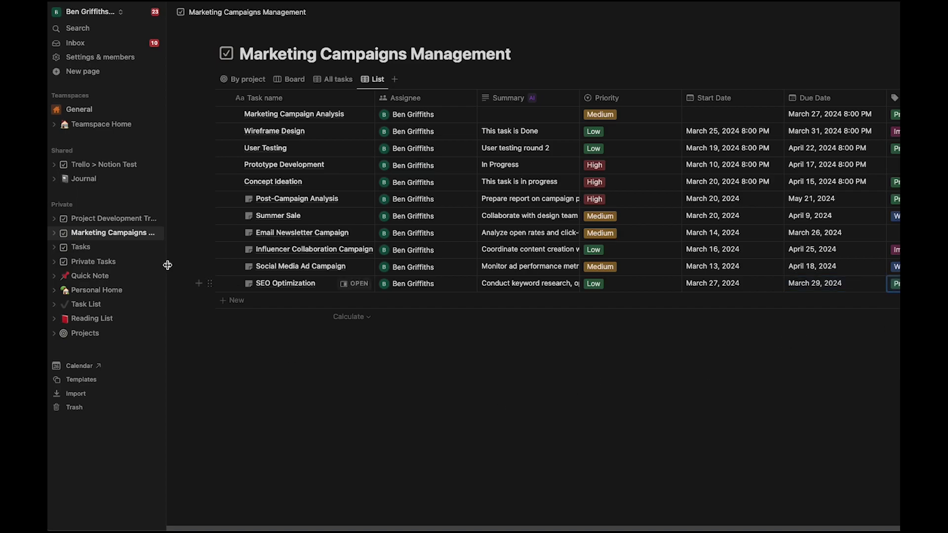
Open the Project Development Tracker database from the Notion sidebar to verify the sync
click(126, 220)
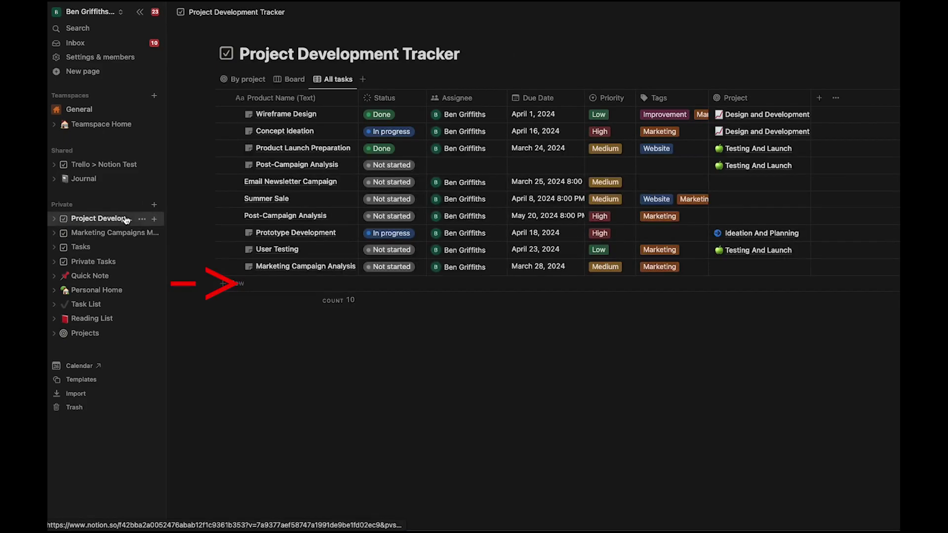